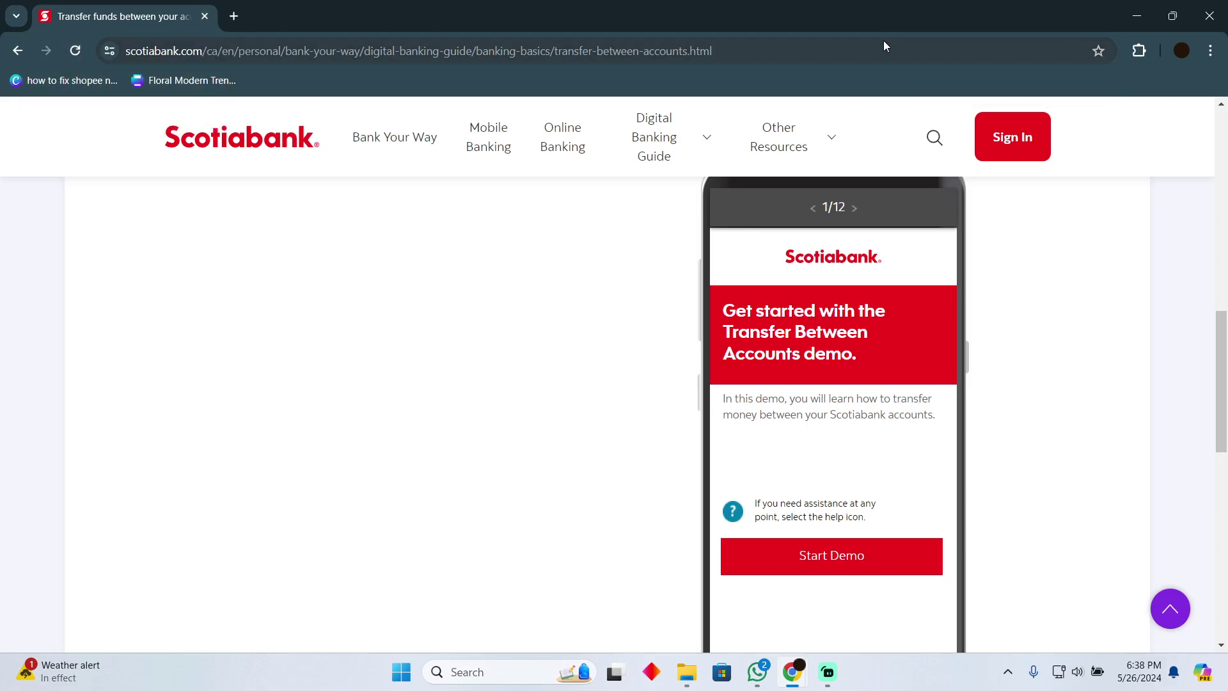
Zoom the browser page out to 90% so the whole demo phone is visible.
key(ctrl+minus)
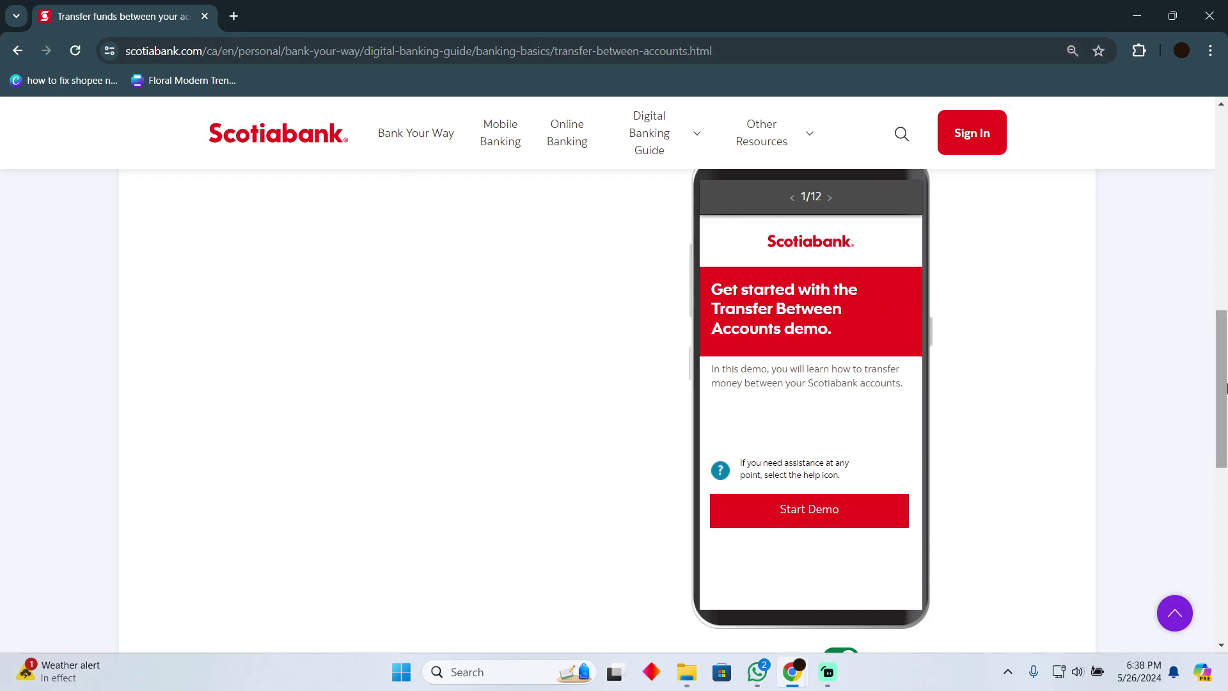
scroll(1225, 387, down, 1)
scroll(1224, 387, up, 1)
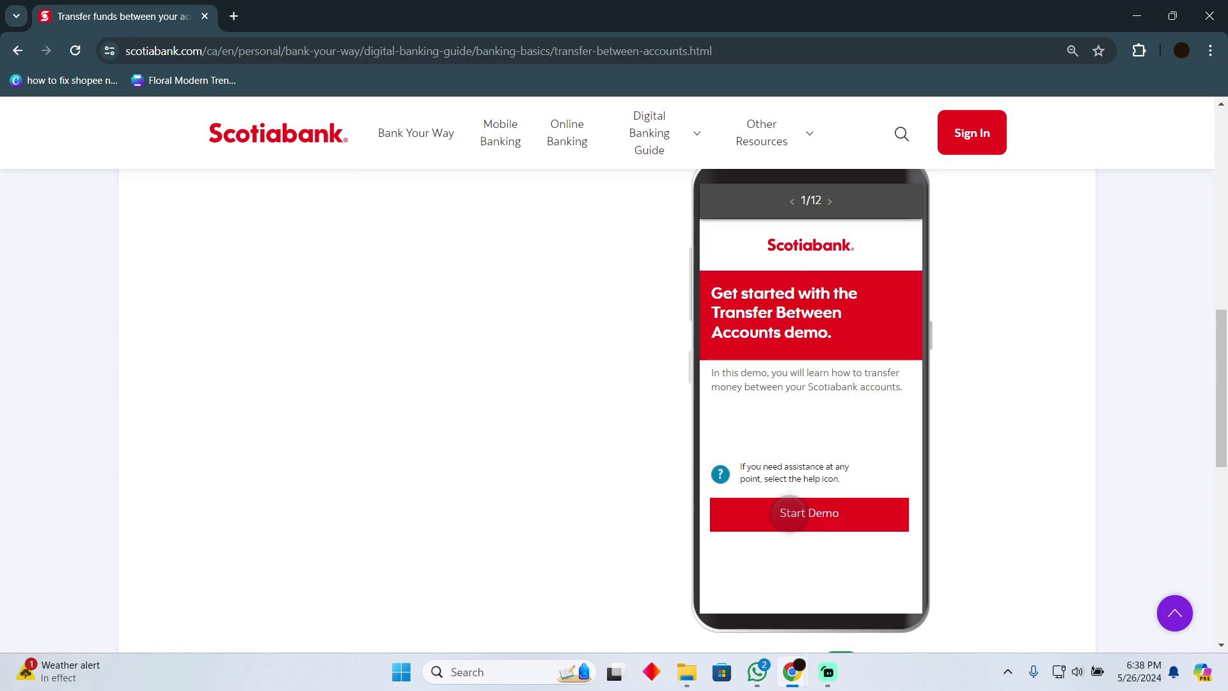
Start the demo and go through Transfers to the empty Transfer between accounts form.
click(799, 518)
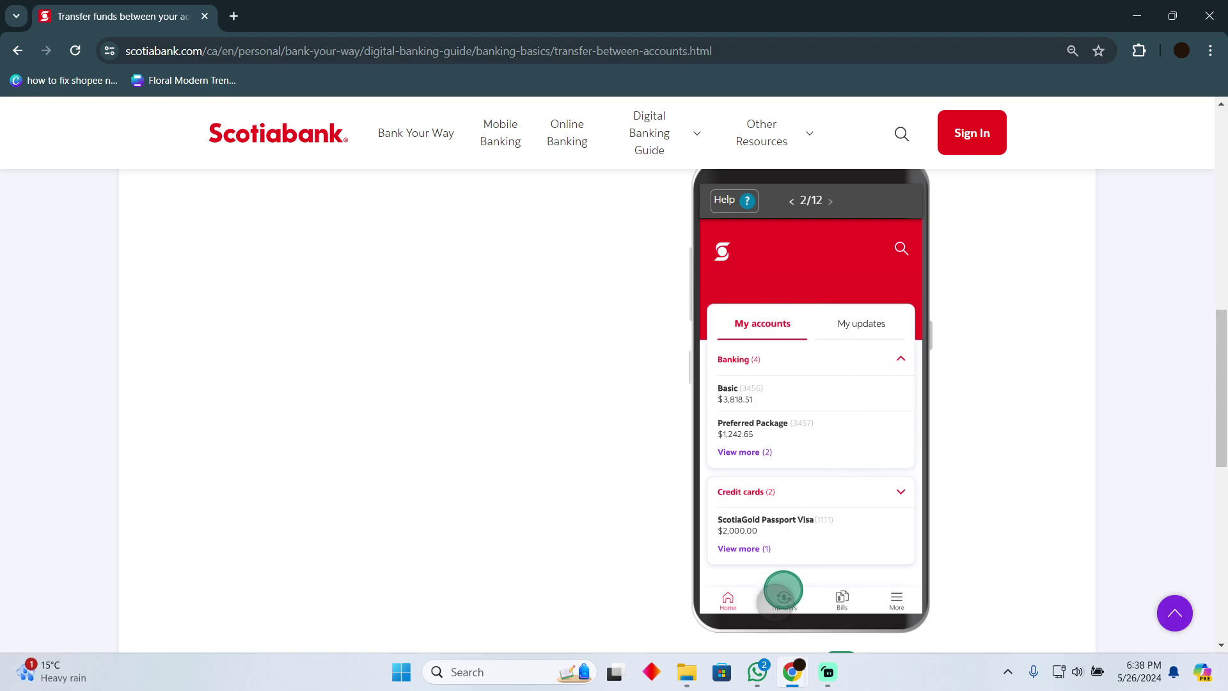
click(783, 595)
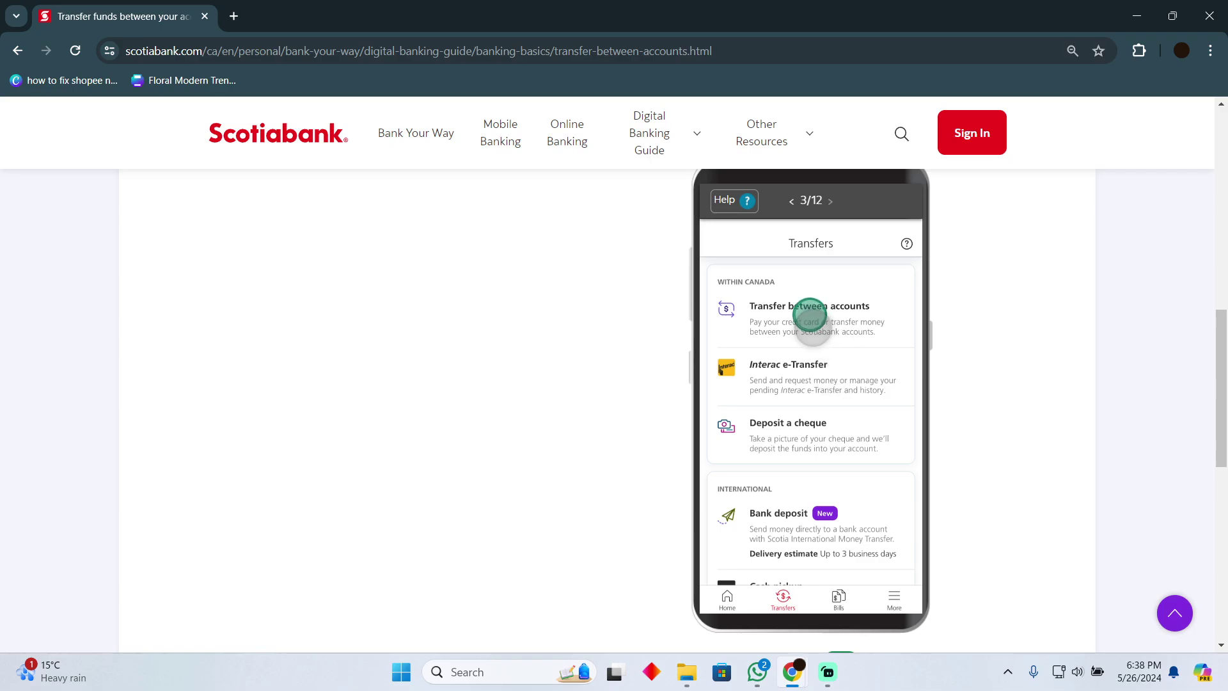
click(809, 316)
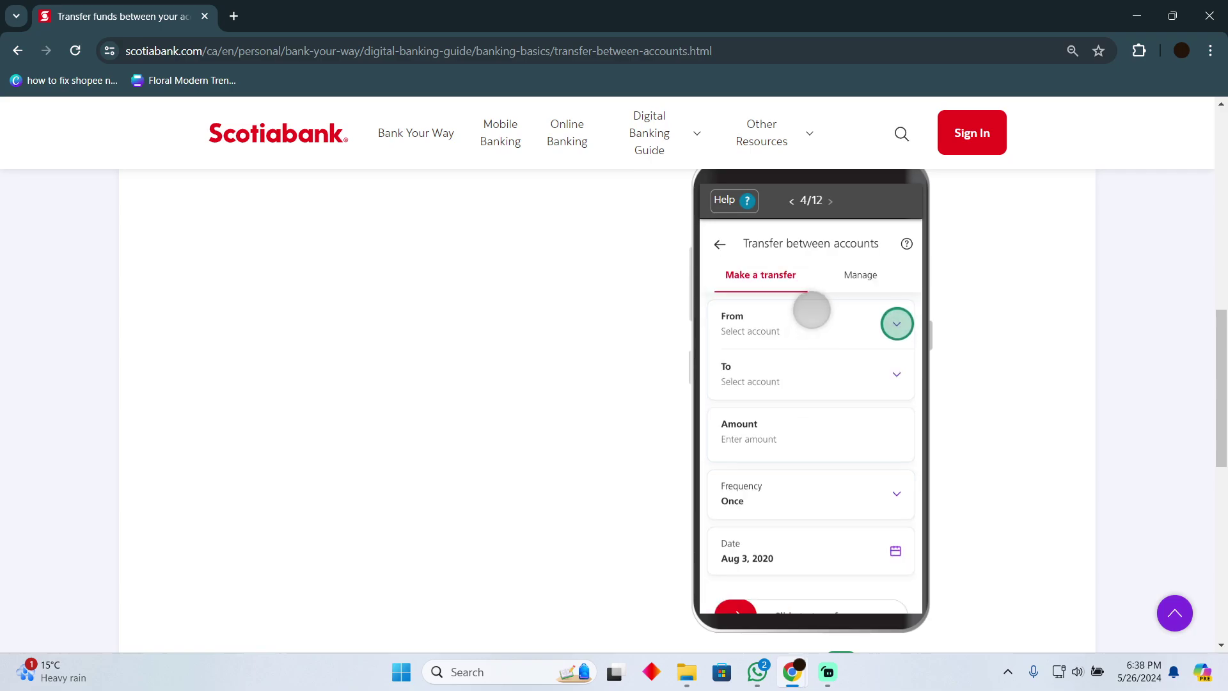
Choose Basic as the source account and bring up the destination account list.
click(893, 325)
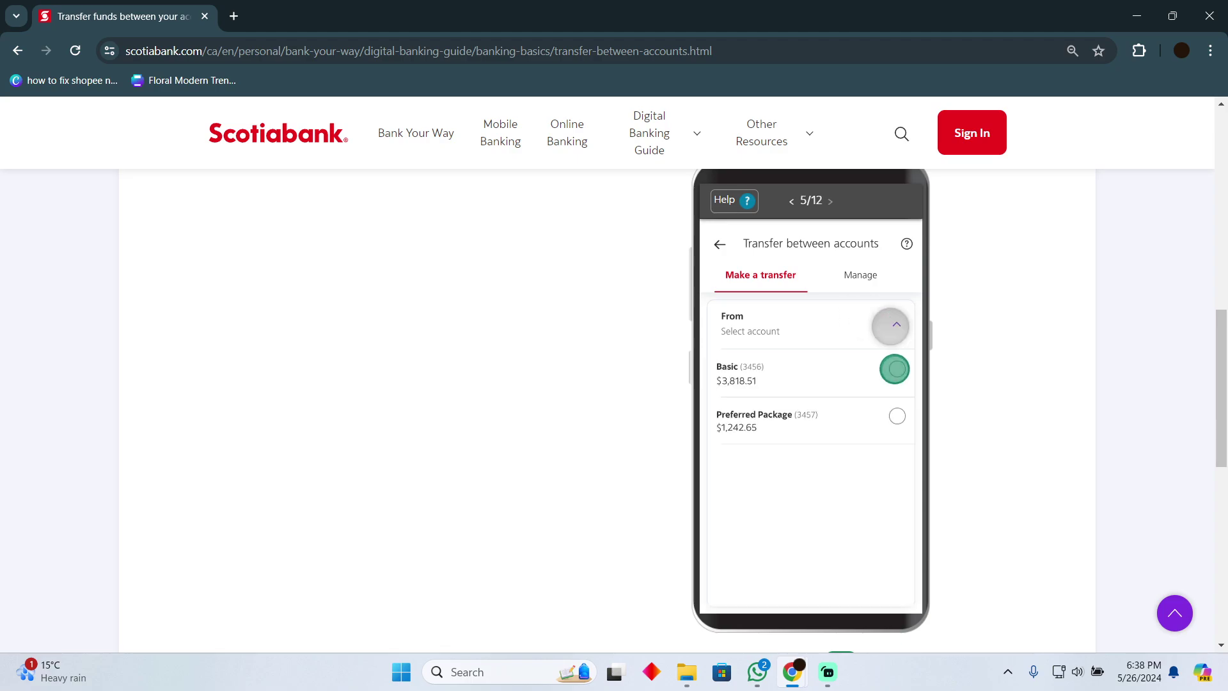
click(893, 369)
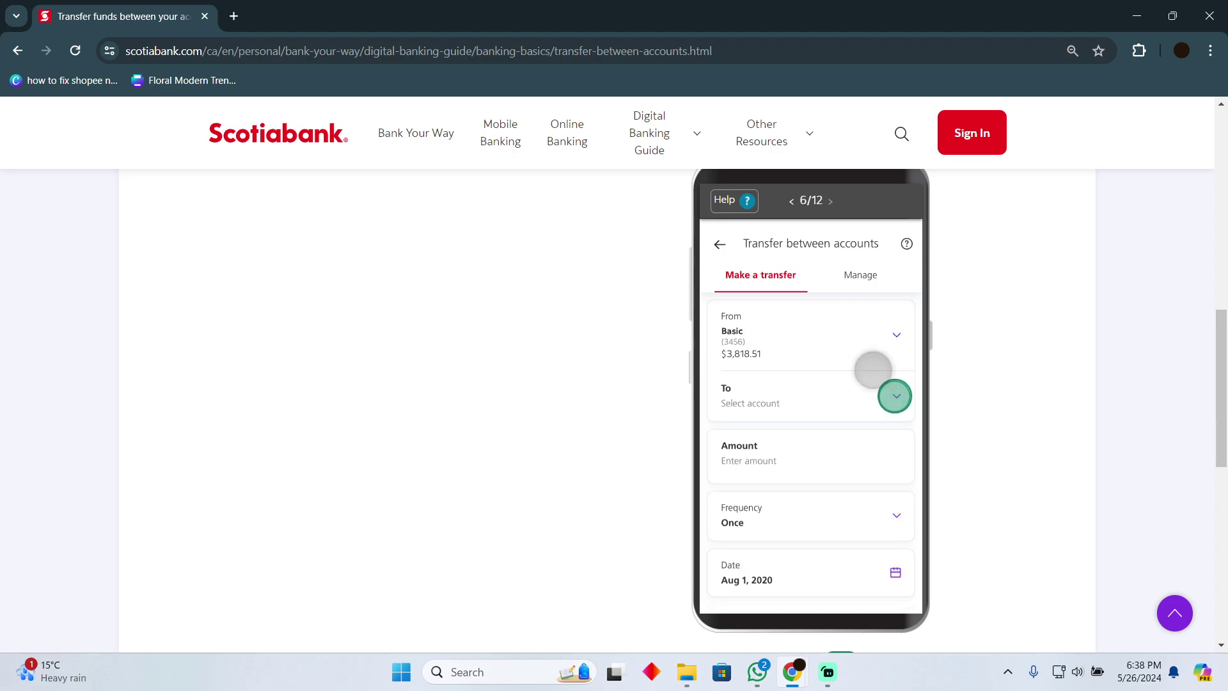
click(894, 396)
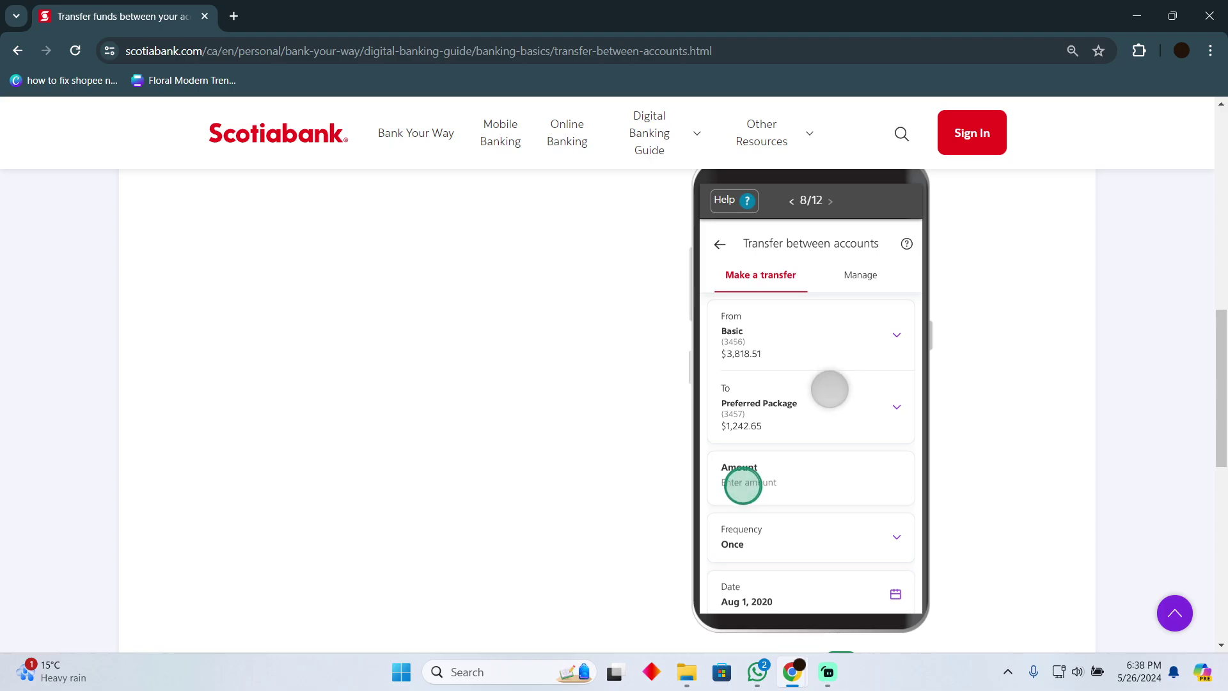
Enter the $10.00 amount, dismiss the date tip, submit the transfer and finish.
click(743, 482)
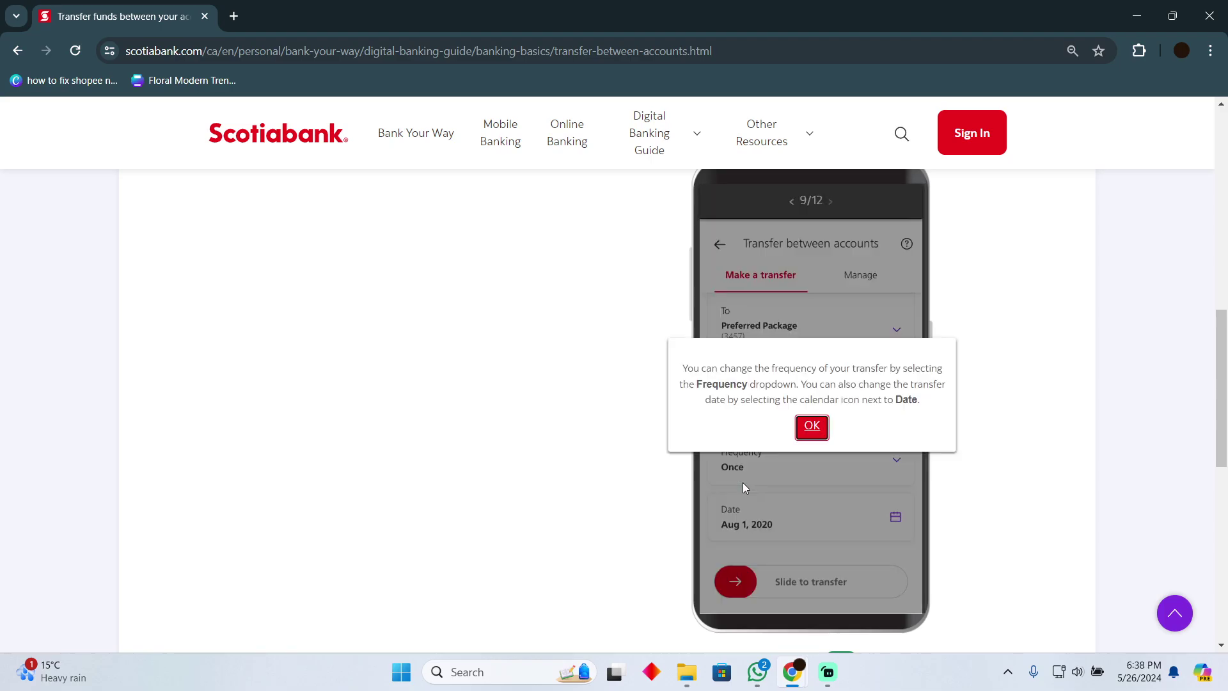
click(811, 433)
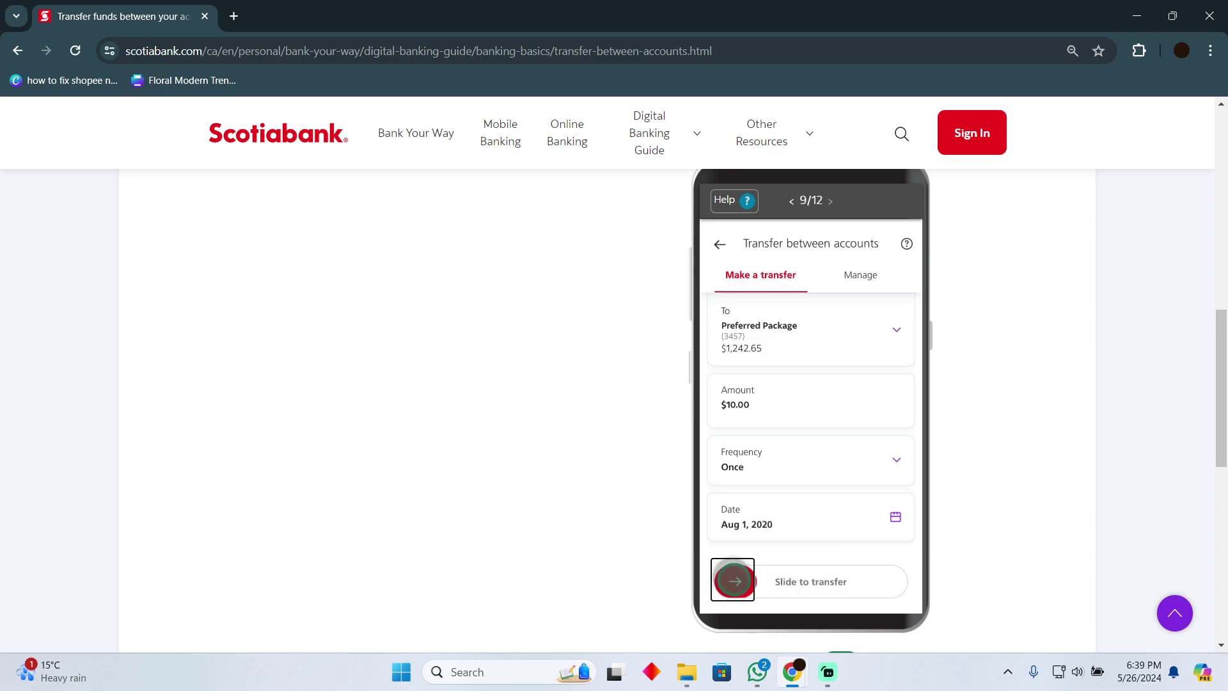
click(733, 581)
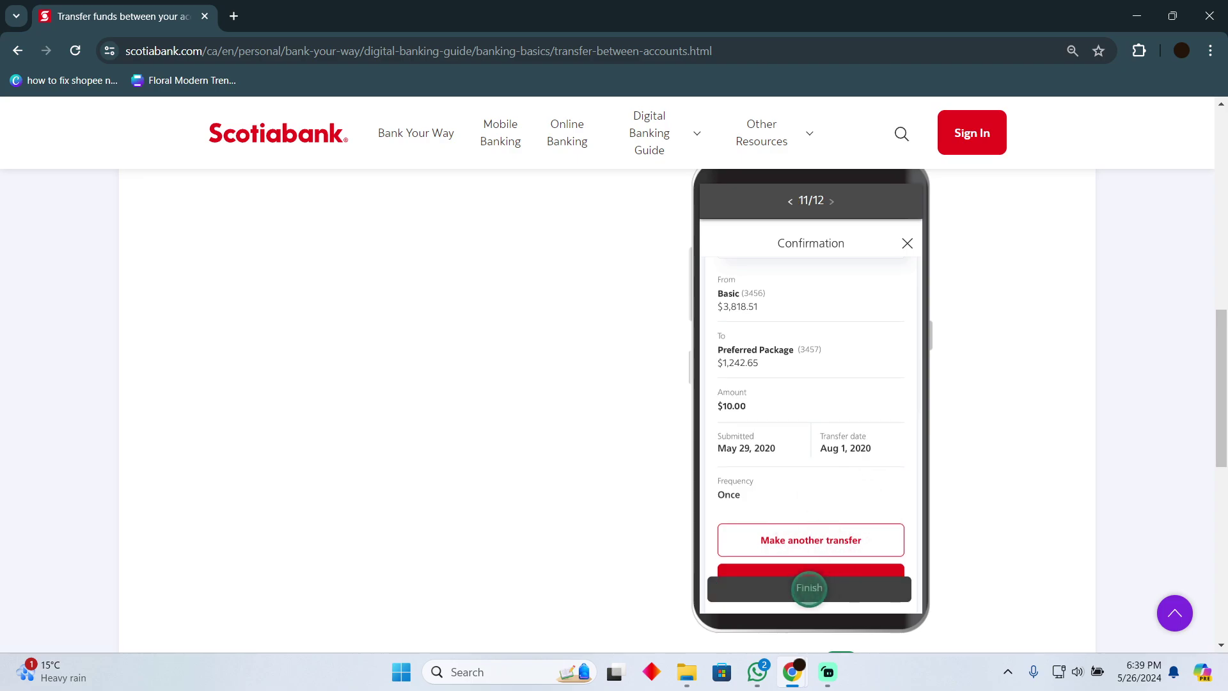
click(810, 589)
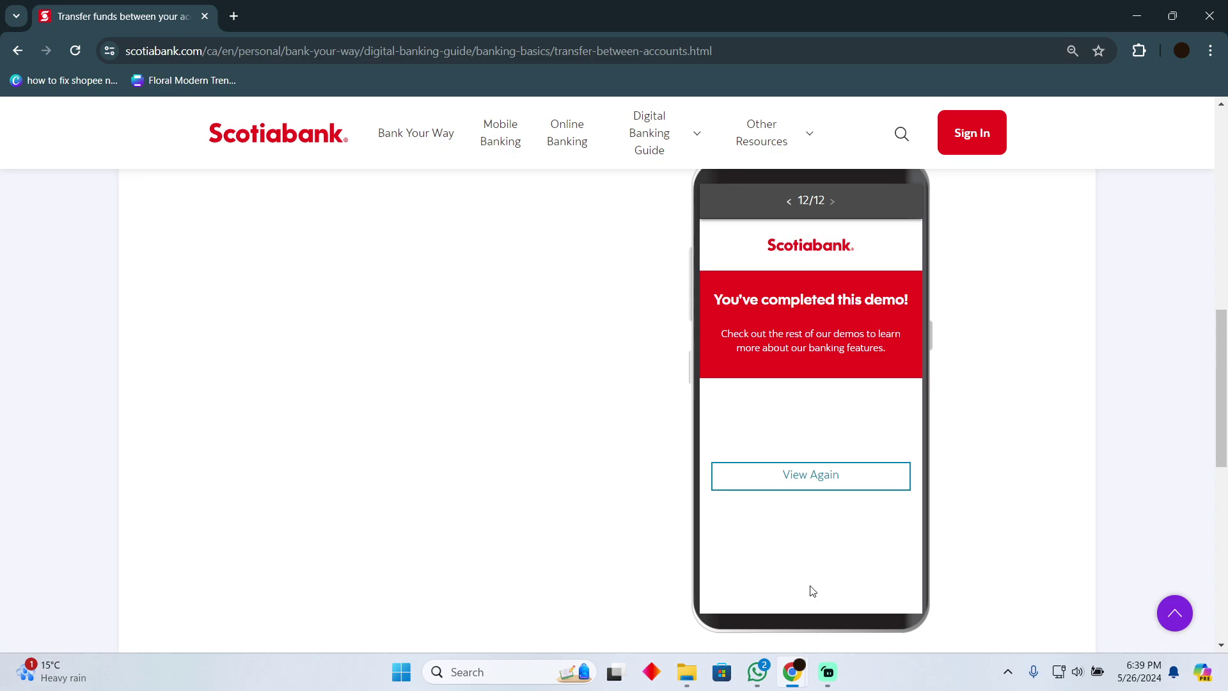